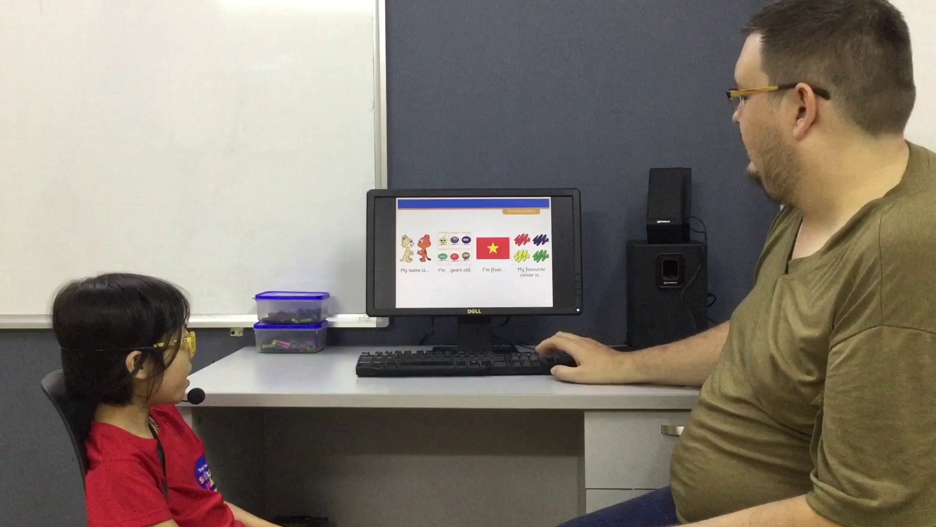
Step: Advance the slideshow from the introduction to the consonant-blend tiles slide (sn, ch, str, spr)
key("Right")
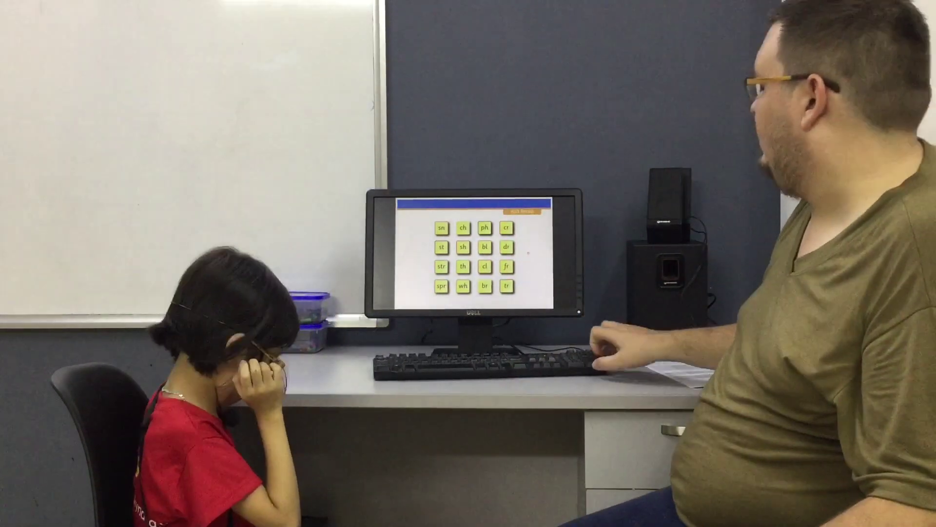
Step: Move through the furniture pictures slide to the 'What is he/she doing?' slide
left_click(528, 252)
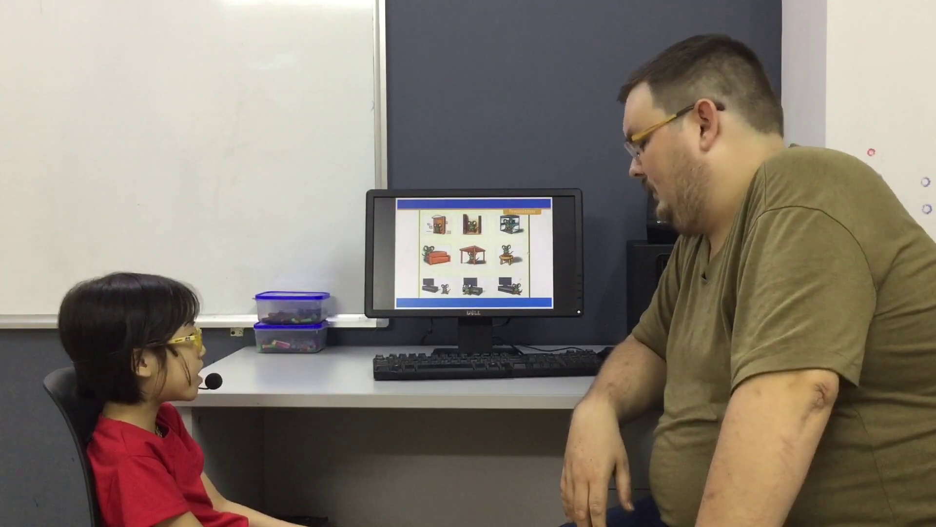
key("Right")
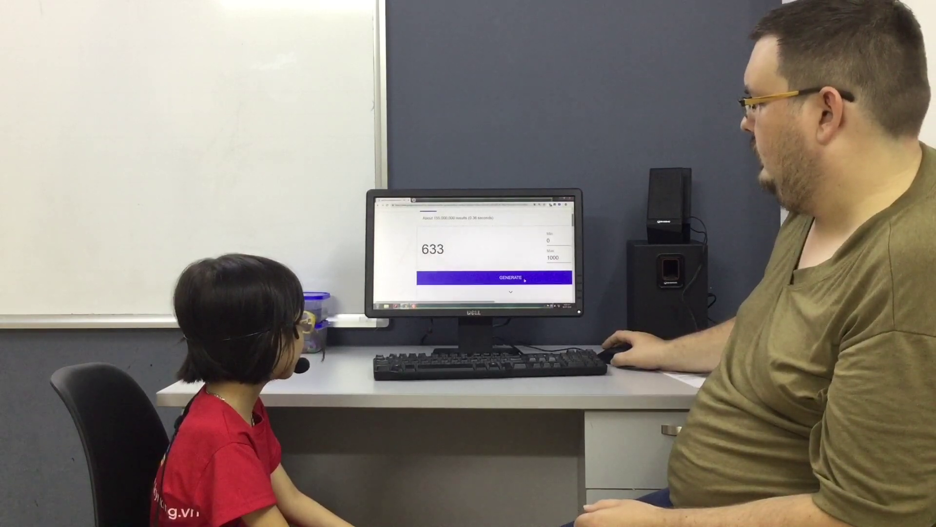
Step: Switch from the browser number generator showing 633 back to the number-picker slideshow
key("alt+Tab")
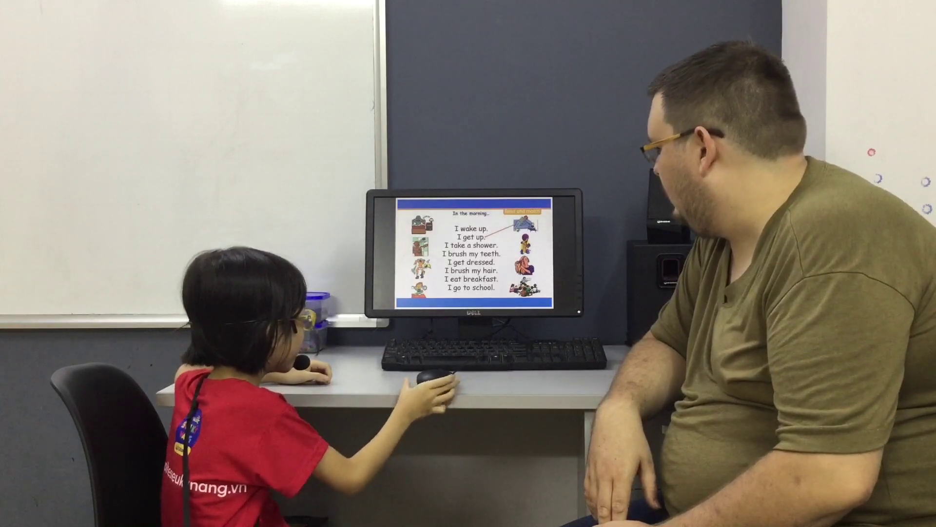
Step: Advance past the word-building game to the Rub-a-Dub cover slide and leave the slideshow for editing view
key("Right")
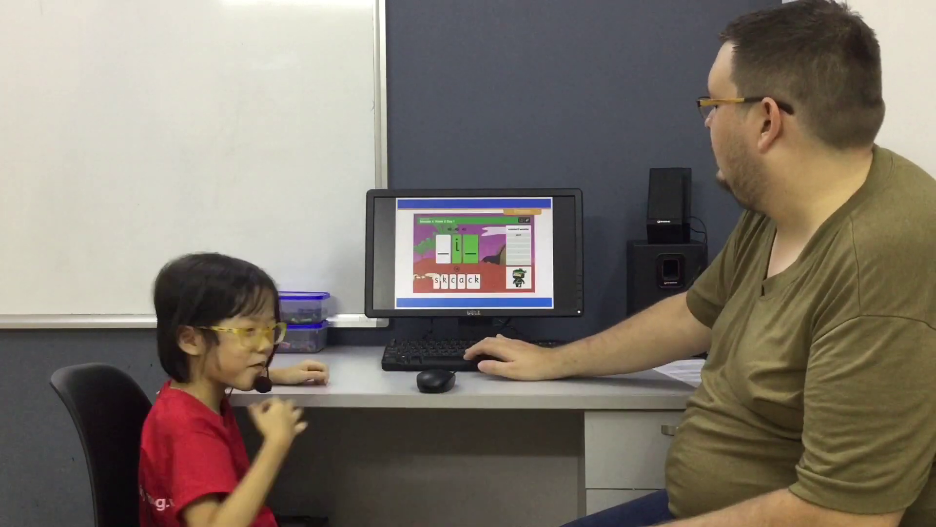
key("Right")
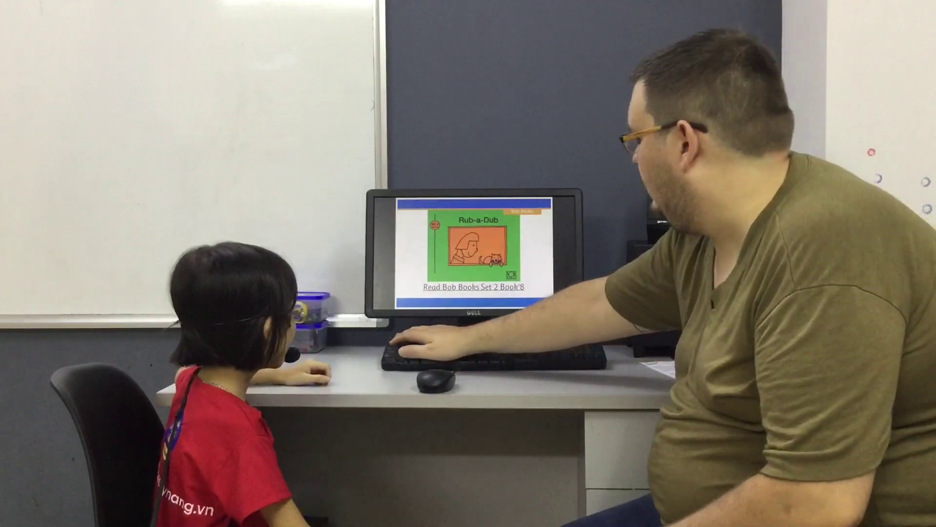
key("Escape")
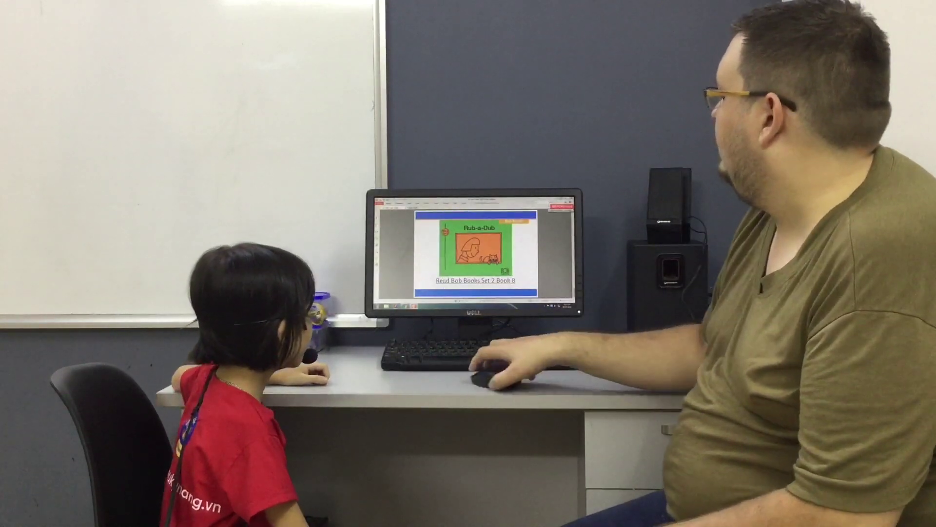
Step: Open the Rub-a-Dub Bob Books Set 2 Book 8 link full screen and turn to the first story page
left_click(475, 279)
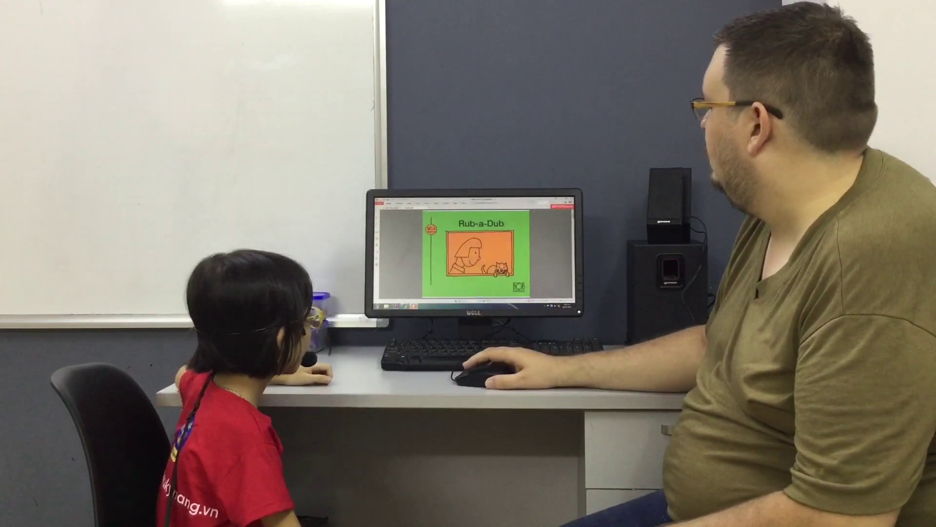
key("shift+F5")
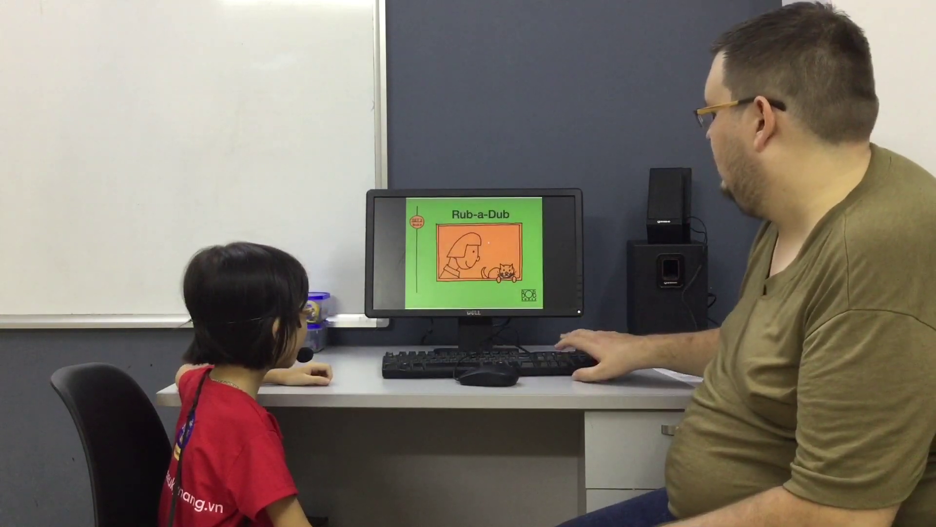
key("Right")
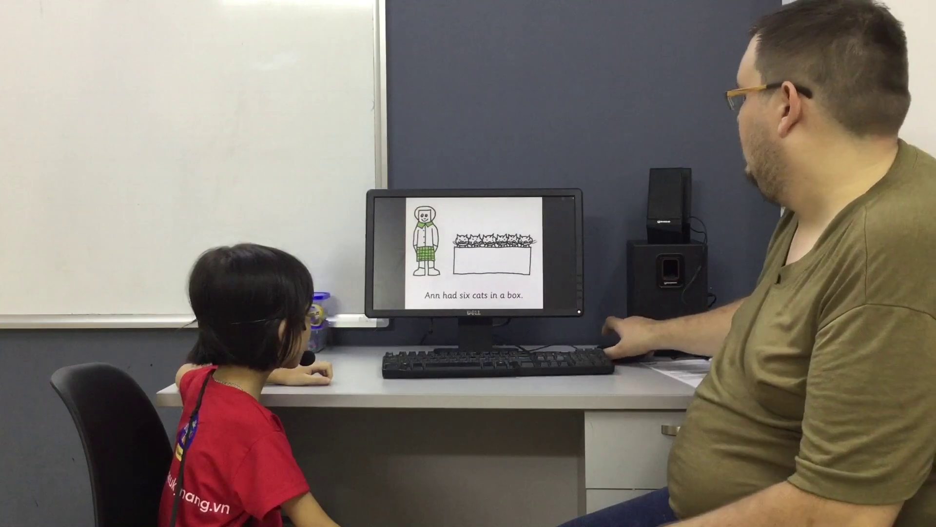